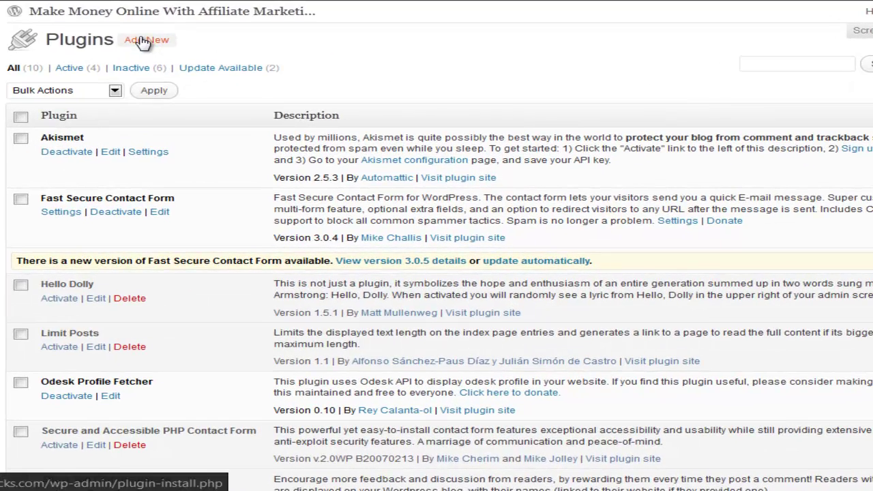
- Search the plugin directory for 'find and replace'
{"action": "left_click", "coordinate": [143, 43]}
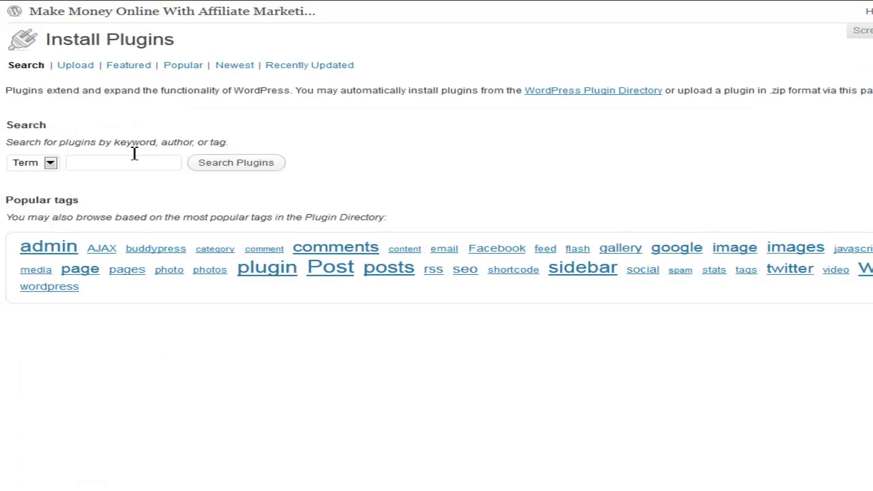
{"action": "left_click", "coordinate": [134, 164]}
{"action": "type", "text": "find and replace"}
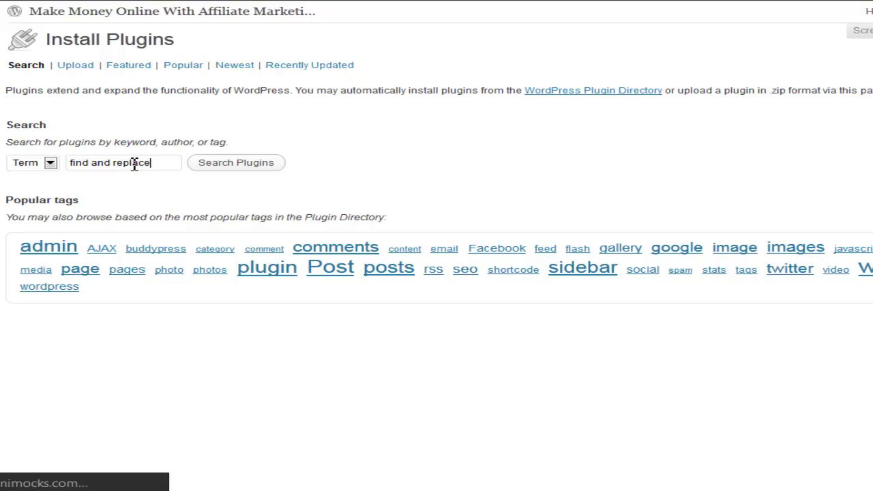
{"action": "key", "text": "Return"}
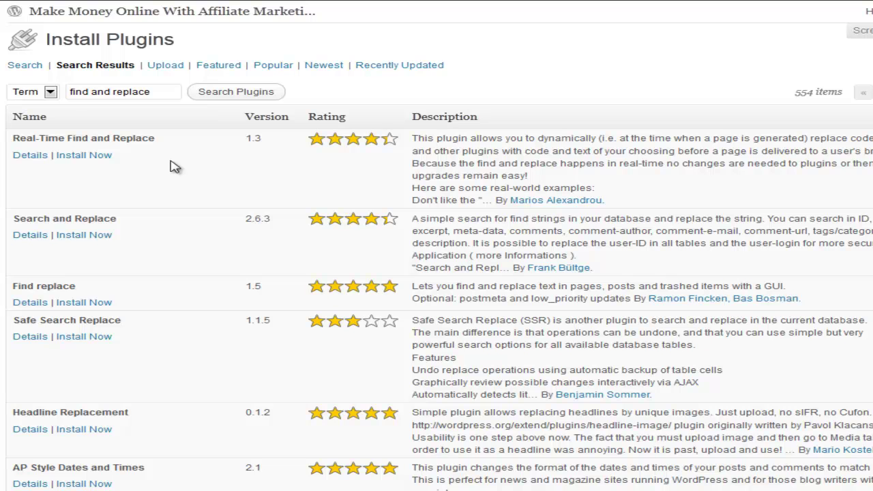
- Install the Search and Replace 2.6.3 plugin, confirm the install, and activate it
{"action": "mouse_move", "coordinate": [372, 226]}
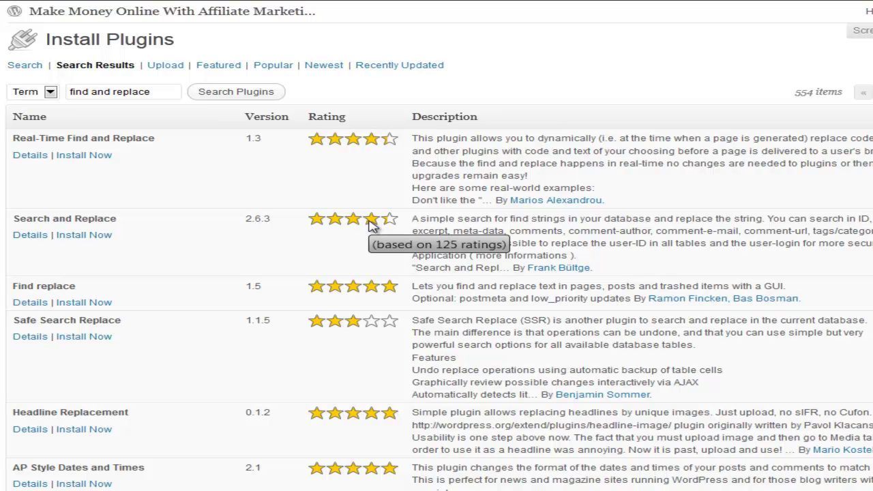
{"action": "left_click", "coordinate": [88, 240]}
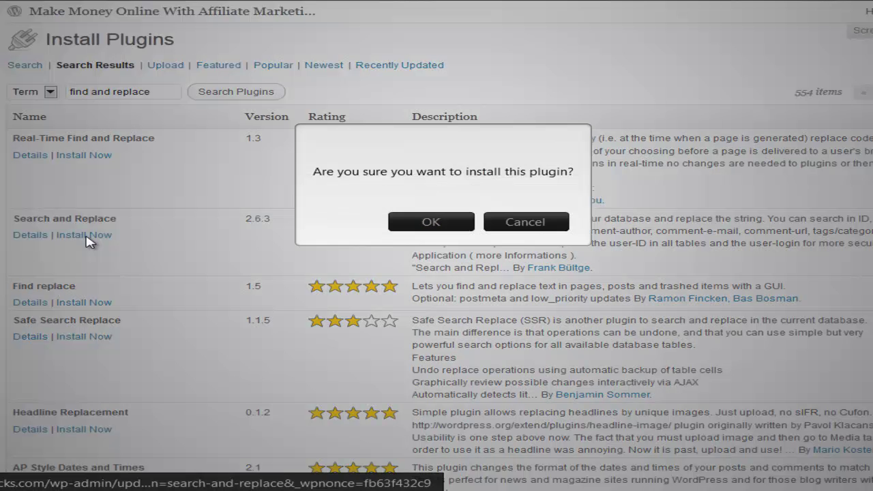
{"action": "left_click", "coordinate": [430, 222]}
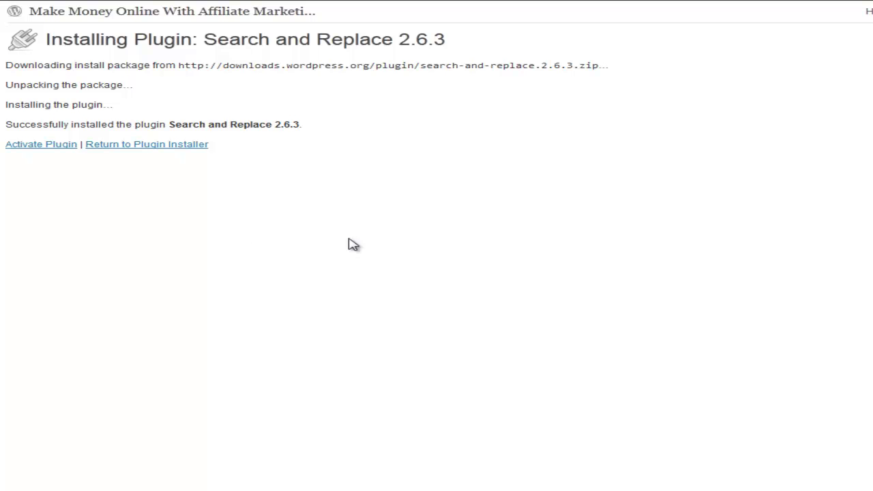
{"action": "left_click", "coordinate": [39, 145]}
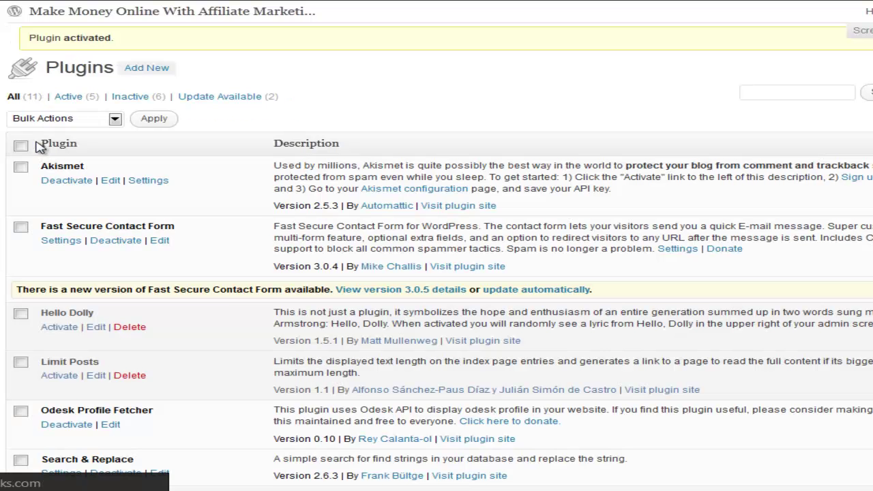
{"action": "scroll", "coordinate": [298, 283], "scroll_direction": "down", "scroll_amount": 2}
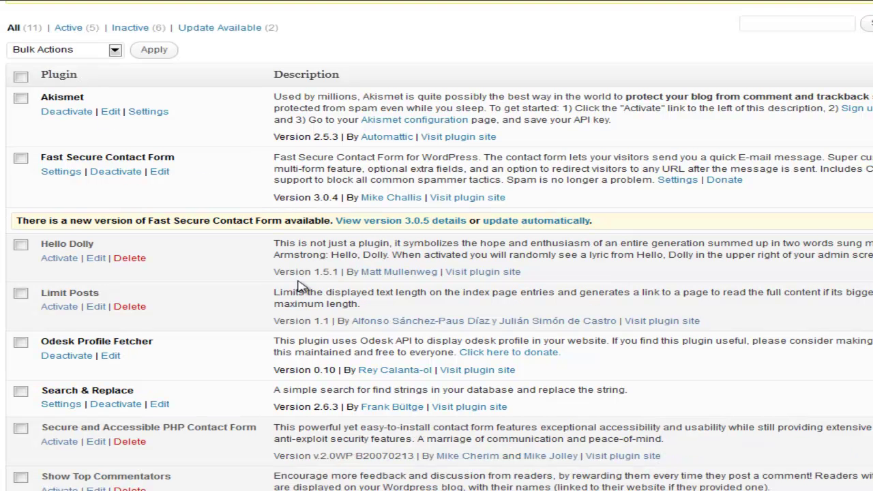
- On the Search & Replace settings page, run a search-only query for 'internet' across all tables
{"action": "left_click", "coordinate": [60, 405]}
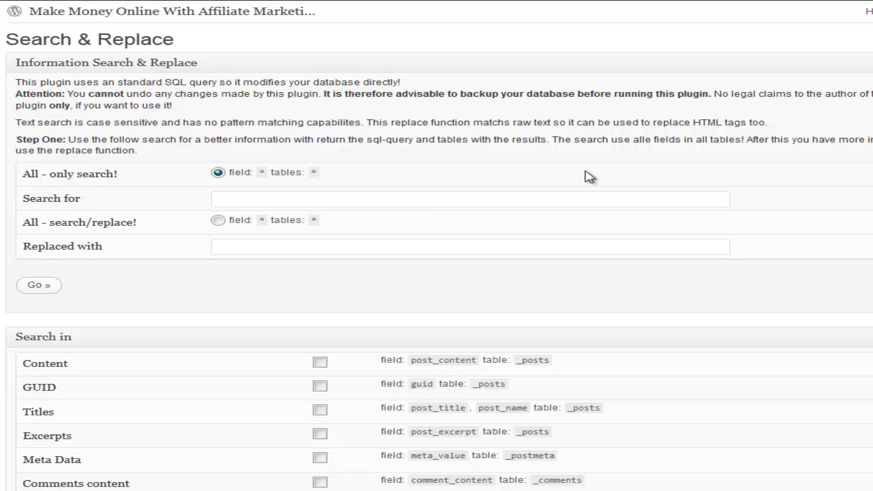
{"action": "scroll", "coordinate": [589, 176], "scroll_direction": "down", "scroll_amount": 1}
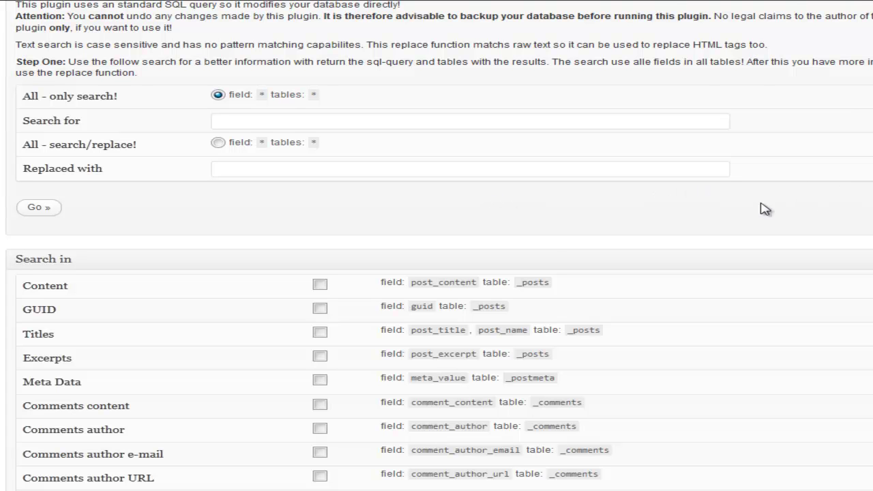
{"action": "scroll", "coordinate": [765, 210], "scroll_direction": "down", "scroll_amount": 1}
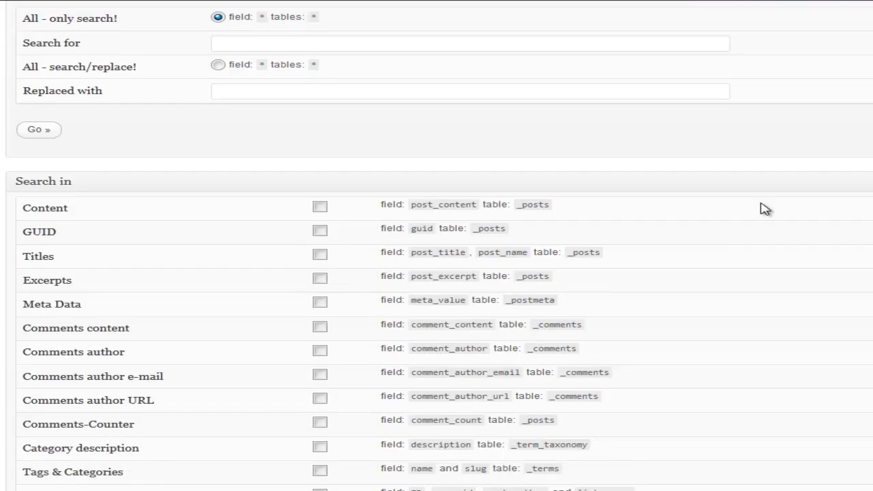
{"action": "scroll", "coordinate": [761, 203], "scroll_direction": "up", "scroll_amount": 2}
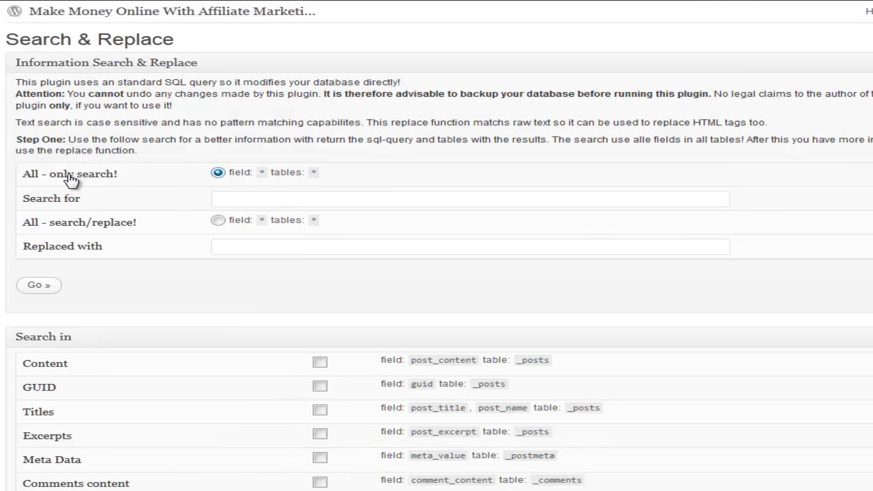
{"action": "left_click", "coordinate": [238, 202]}
{"action": "type", "text": "internet"}
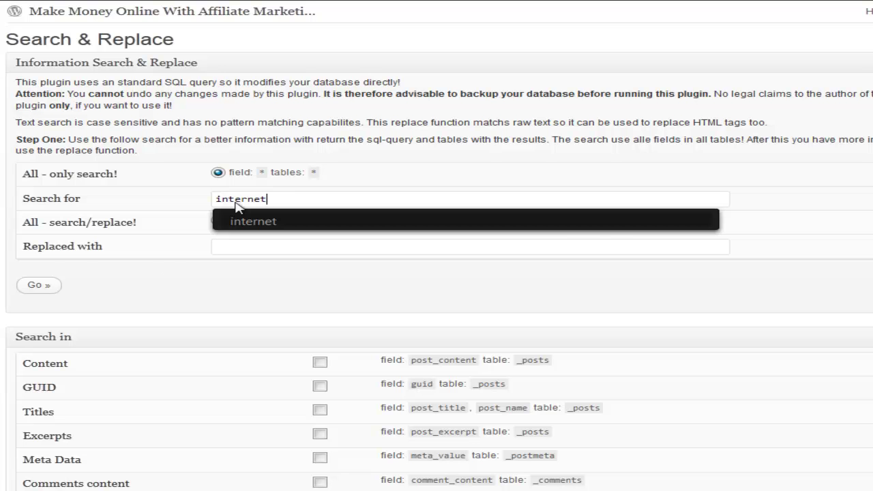
{"action": "left_click", "coordinate": [27, 294]}
{"action": "left_click", "coordinate": [36, 286]}
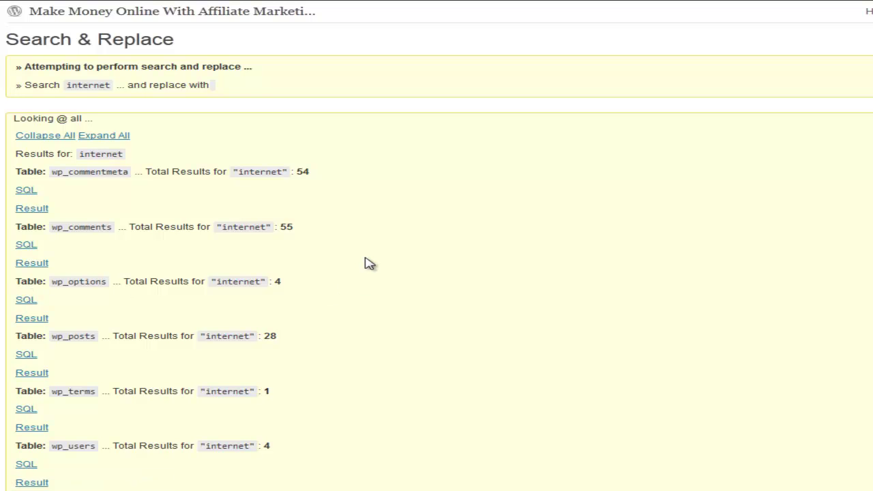
- Expand the 28 wp_posts matches for 'internet', review them, then collapse the table
{"action": "scroll", "coordinate": [369, 264], "scroll_direction": "down", "scroll_amount": 4}
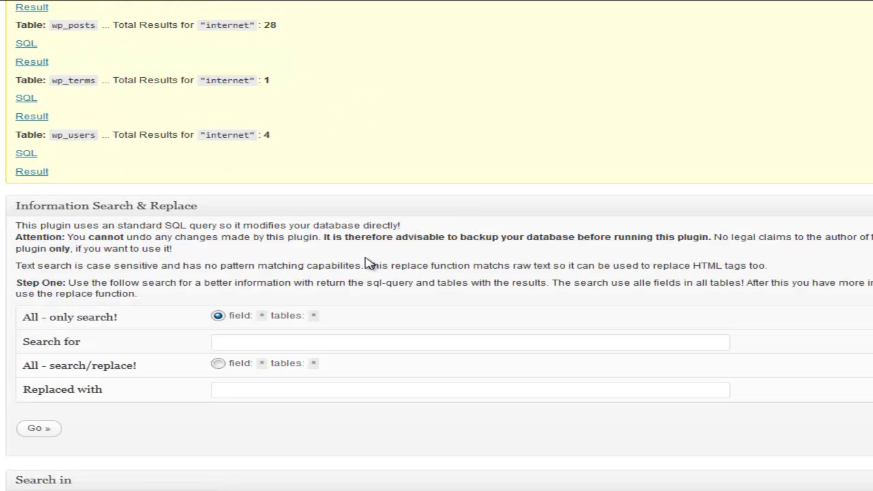
{"action": "scroll", "coordinate": [368, 264], "scroll_direction": "up", "scroll_amount": 3}
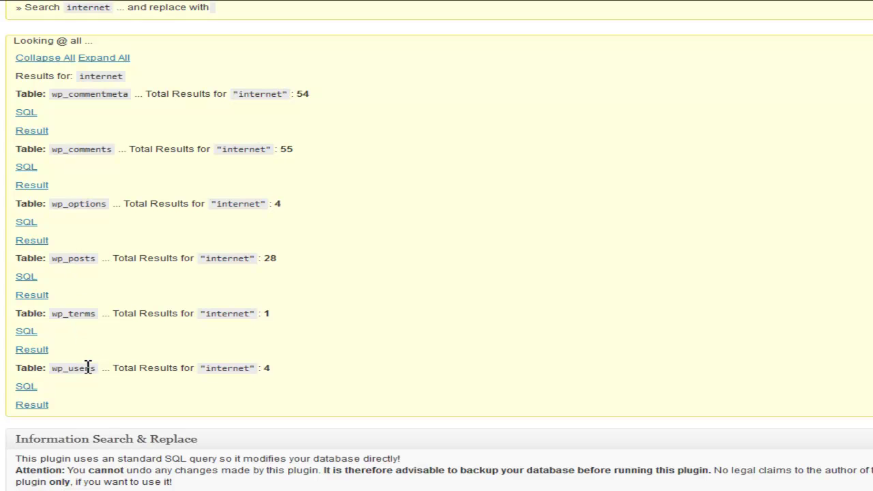
{"action": "left_click", "coordinate": [34, 296]}
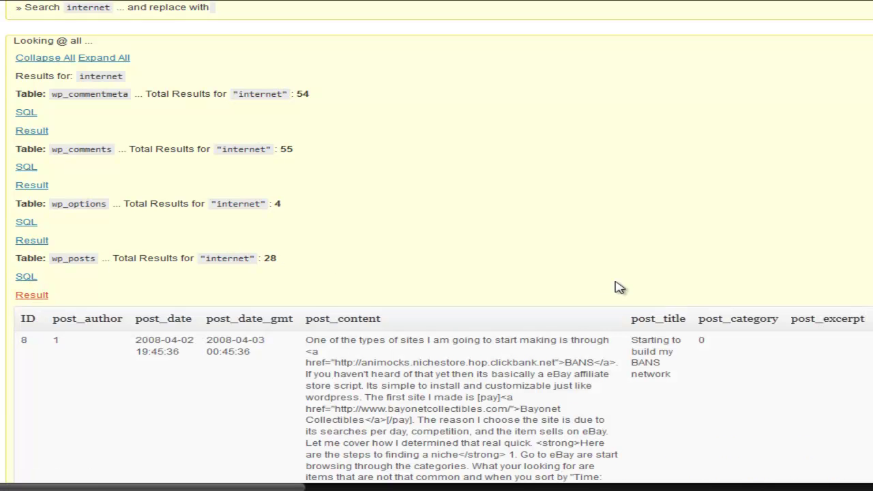
{"action": "scroll", "coordinate": [620, 287], "scroll_direction": "down", "scroll_amount": 3}
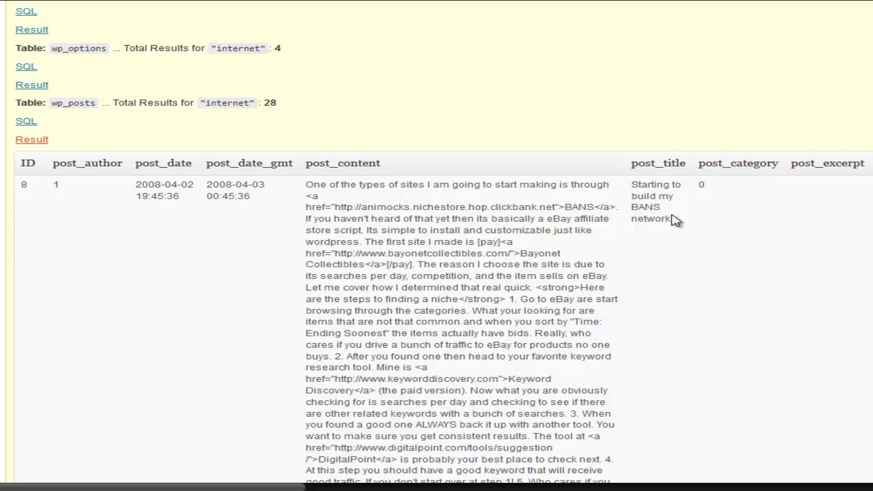
{"action": "scroll", "coordinate": [540, 352], "scroll_direction": "down", "scroll_amount": 5}
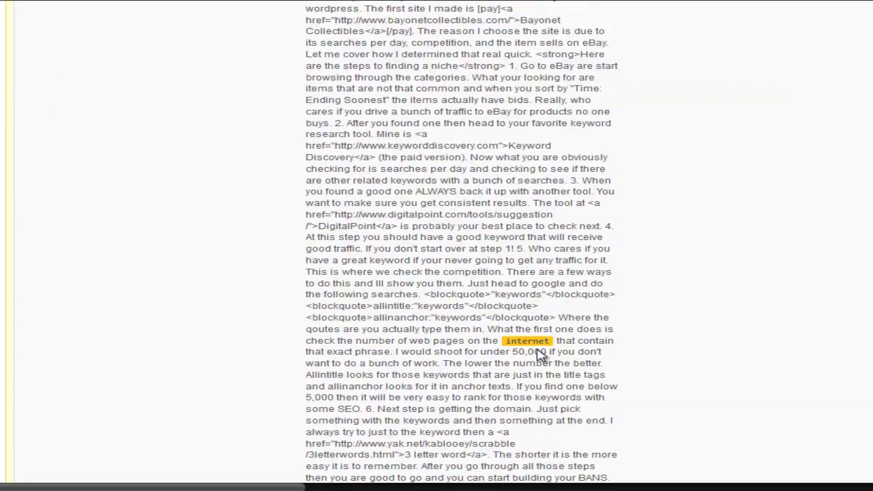
{"action": "scroll", "coordinate": [540, 351], "scroll_direction": "down", "scroll_amount": 10}
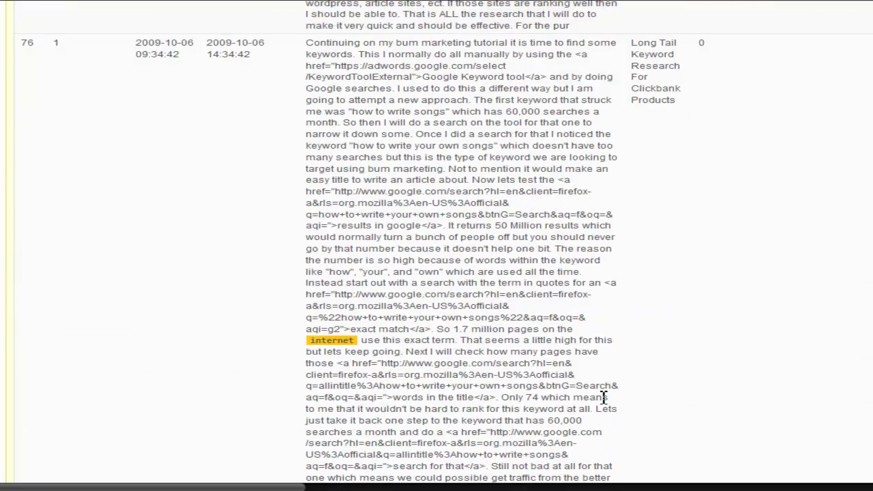
{"action": "scroll", "coordinate": [604, 398], "scroll_direction": "down", "scroll_amount": 7}
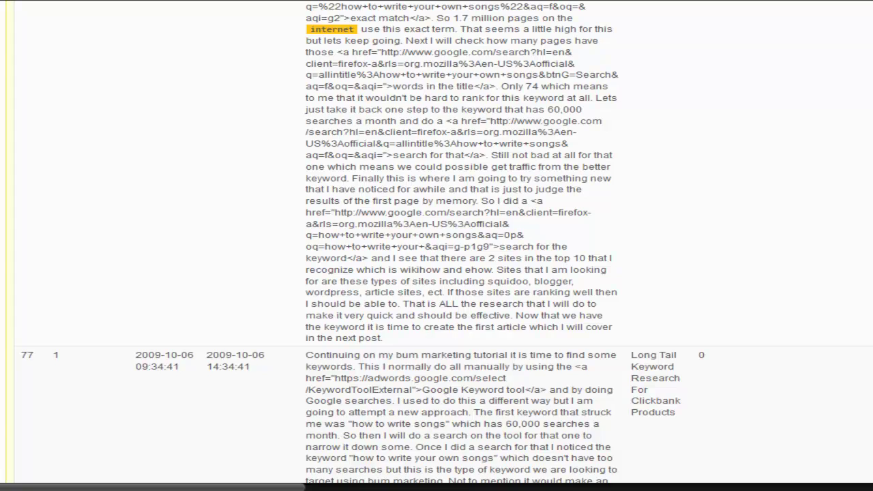
{"action": "key", "text": "Home"}
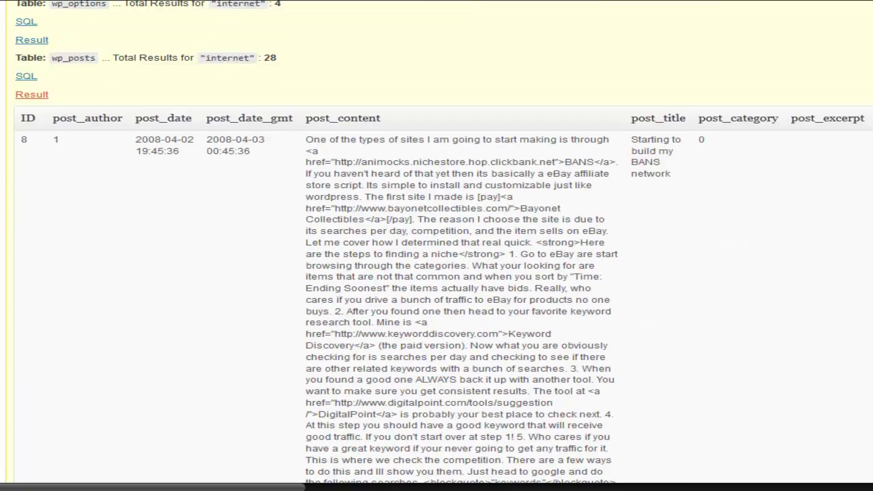
{"action": "scroll", "coordinate": [828, 129], "scroll_direction": "up", "scroll_amount": 2}
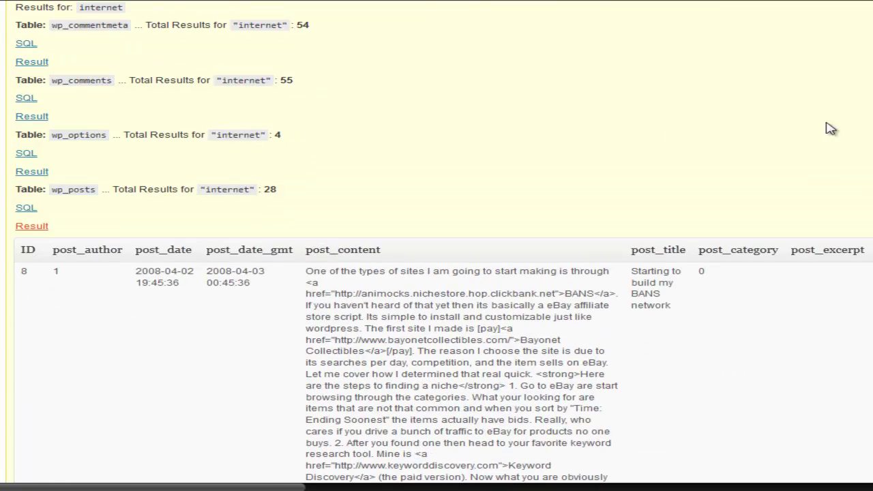
{"action": "left_click", "coordinate": [41, 229]}
- In the lower replace form, enter 'internet' in Search for and 'asdasd' in Replaced with
{"action": "scroll", "coordinate": [316, 287], "scroll_direction": "down", "scroll_amount": 5}
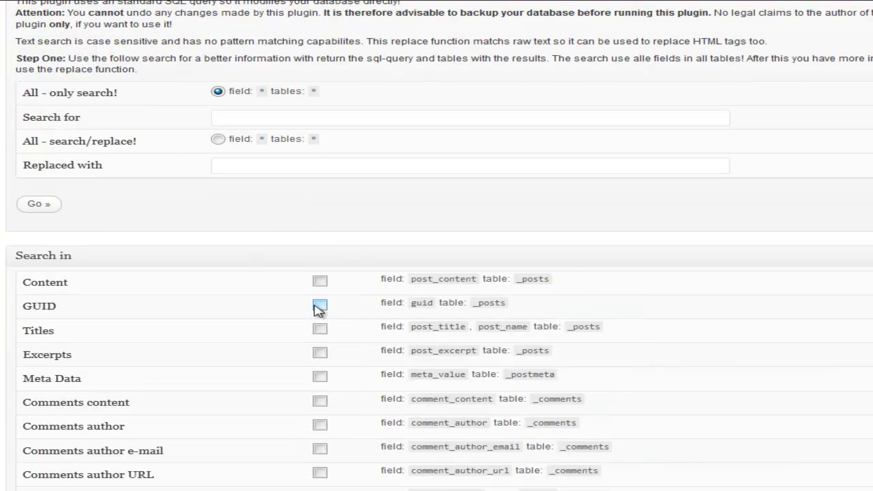
{"action": "scroll", "coordinate": [319, 309], "scroll_direction": "down", "scroll_amount": 2}
{"action": "scroll", "coordinate": [318, 311], "scroll_direction": "down", "scroll_amount": 1}
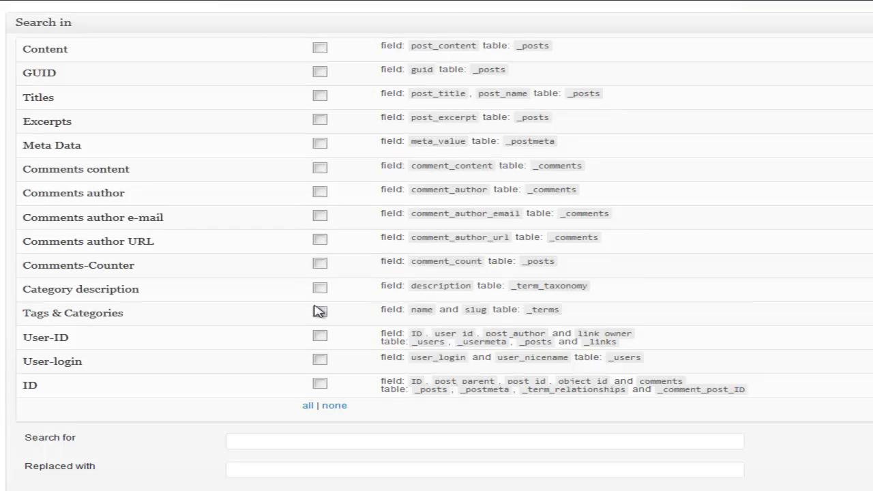
{"action": "scroll", "coordinate": [319, 311], "scroll_direction": "down", "scroll_amount": 1}
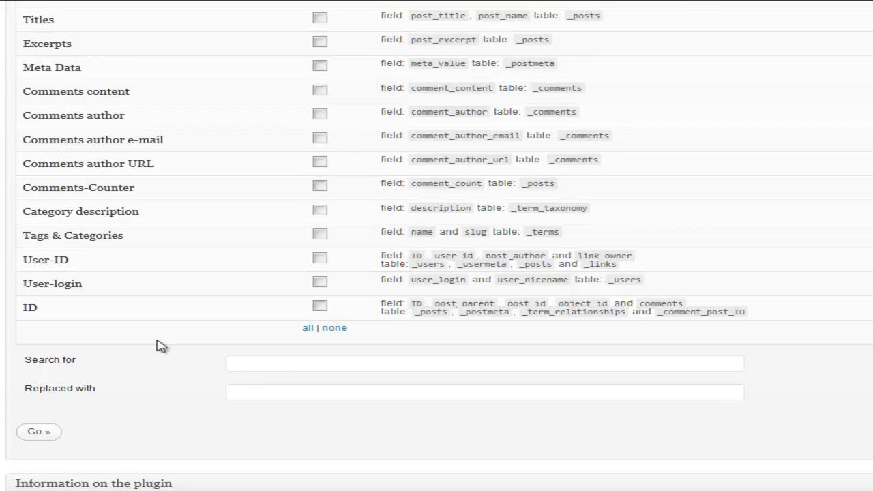
{"action": "left_click", "coordinate": [287, 368]}
{"action": "type", "text": "internet"}
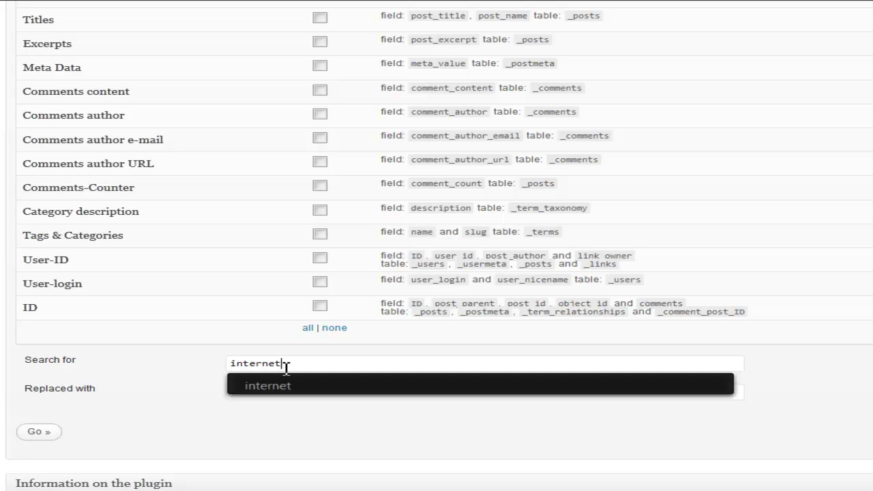
{"action": "key", "text": "Tab"}
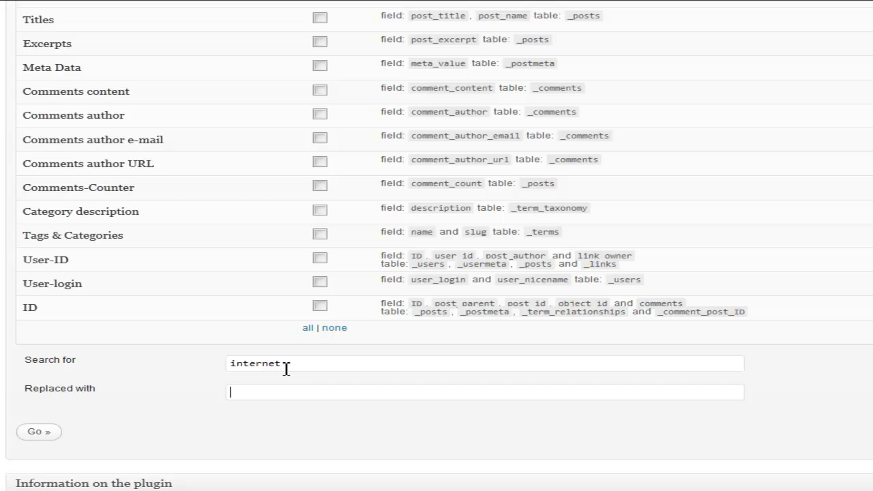
{"action": "type", "text": "asdasd"}
{"action": "scroll", "coordinate": [287, 368], "scroll_direction": "up", "scroll_amount": 2}
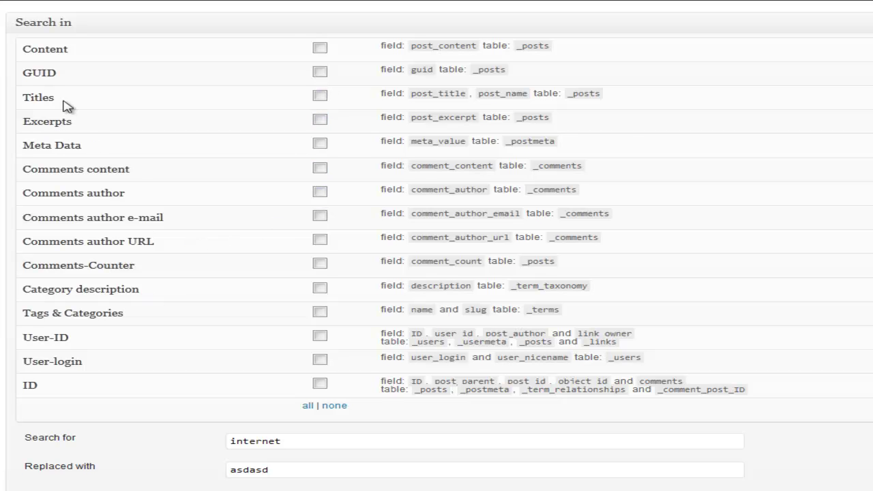
- Tick the Titles and Content checkboxes in the Search in list
{"action": "left_click", "coordinate": [321, 96]}
{"action": "left_click", "coordinate": [320, 49]}
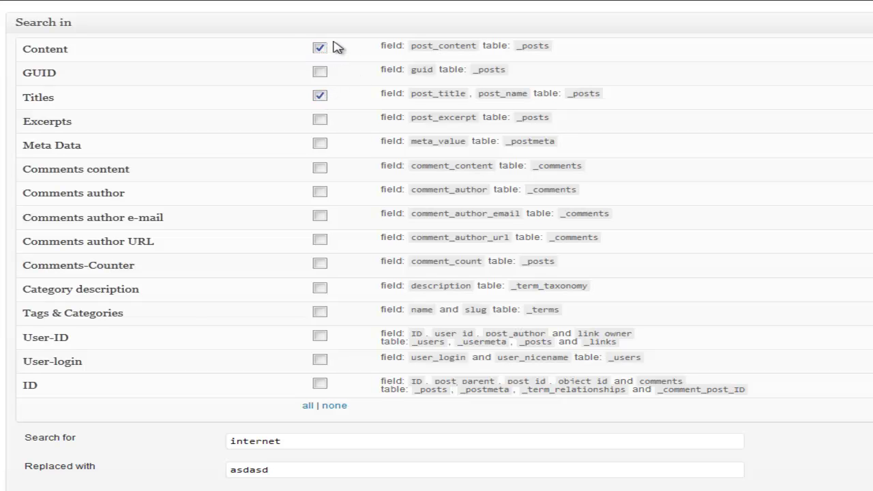